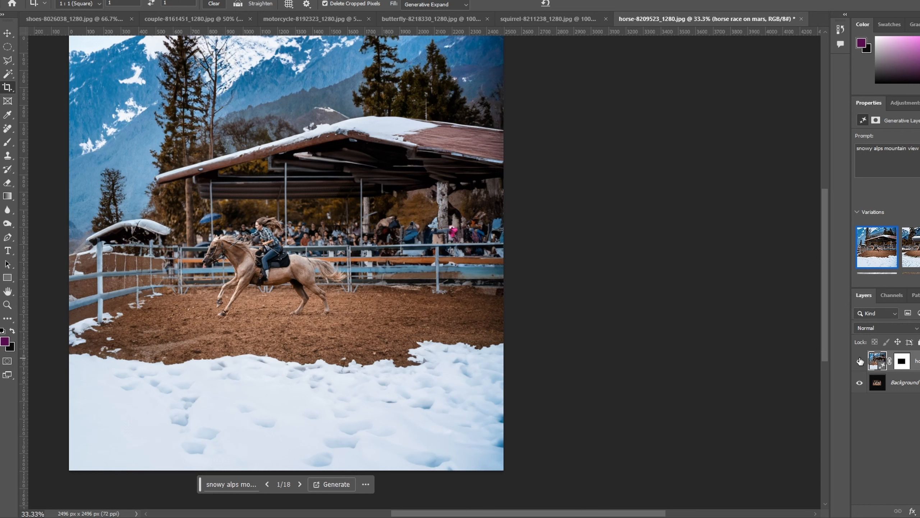
Step: Revert the horse photo to its original opened state using the document history
left_click(842, 27)
scroll(784, 57, "up", 2)
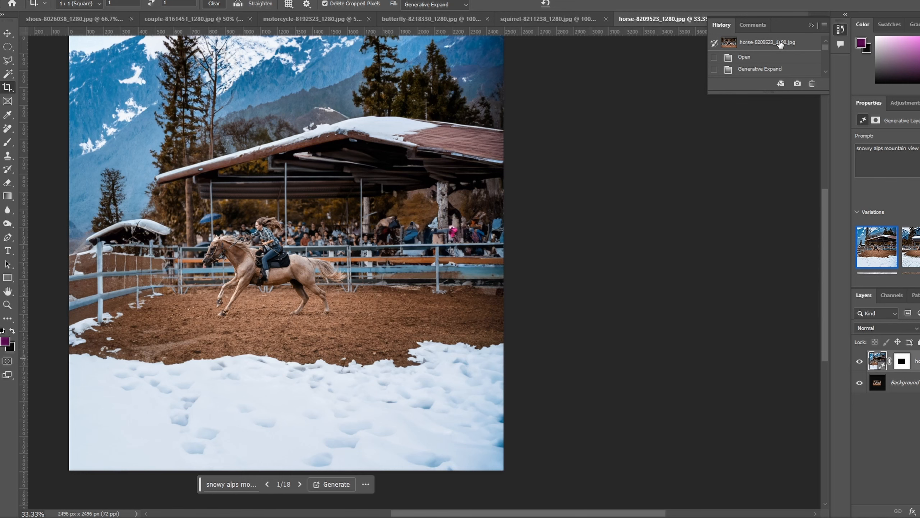
left_click(780, 44)
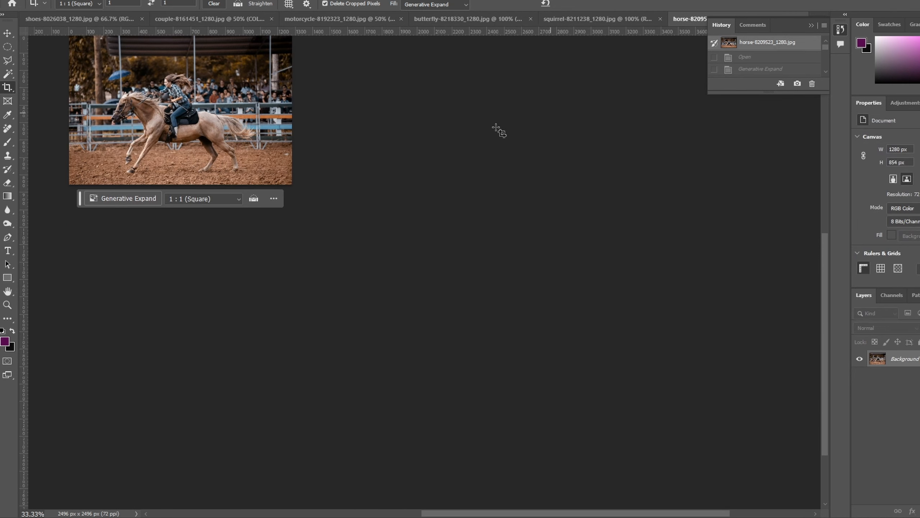
left_click_drag(323, 144, 430, 282)
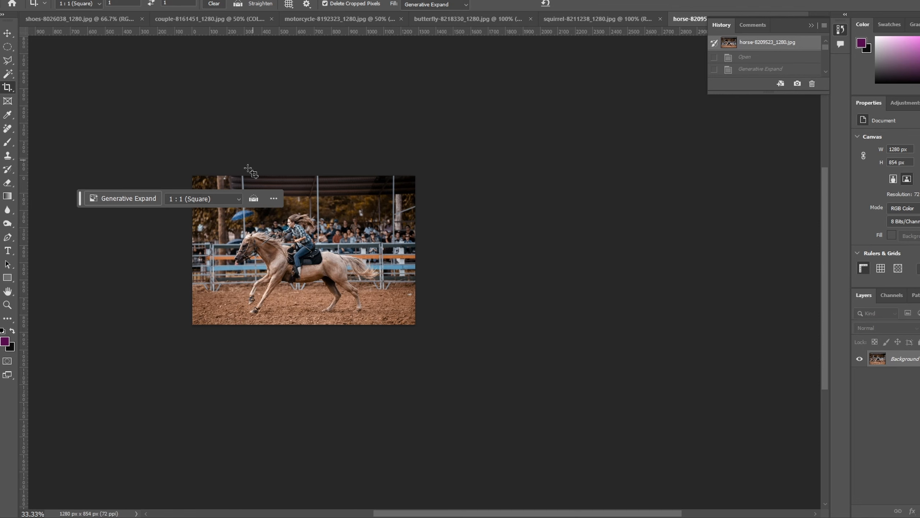
Step: Enlarge the horse photo's 1:1 crop frame on all sides to about 2359 × 2358 px and run Generative Expand without a prompt
left_click(197, 200)
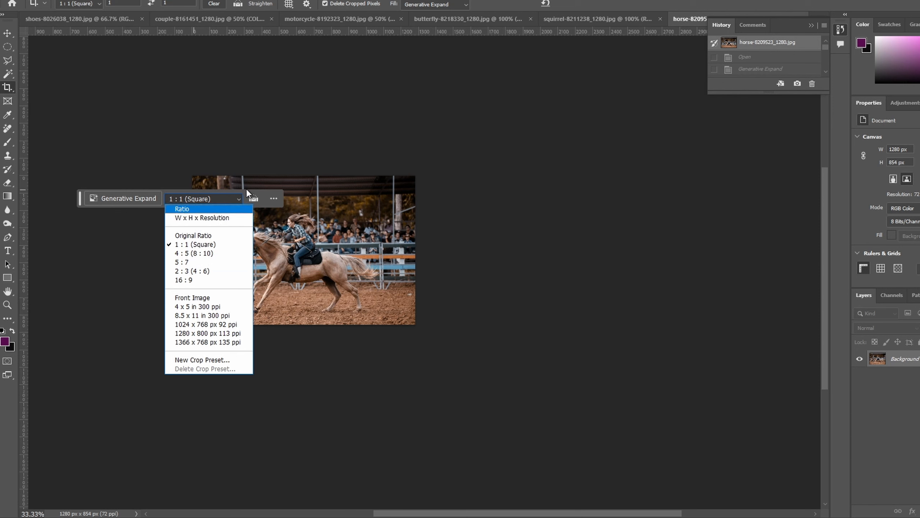
left_click(4, 89)
left_click_drag(379, 252, 428, 250)
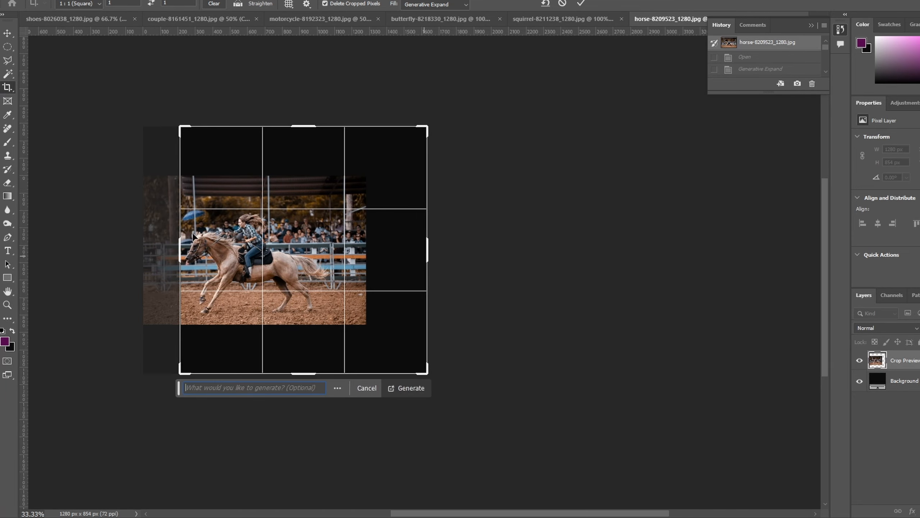
left_click_drag(180, 243, 130, 244)
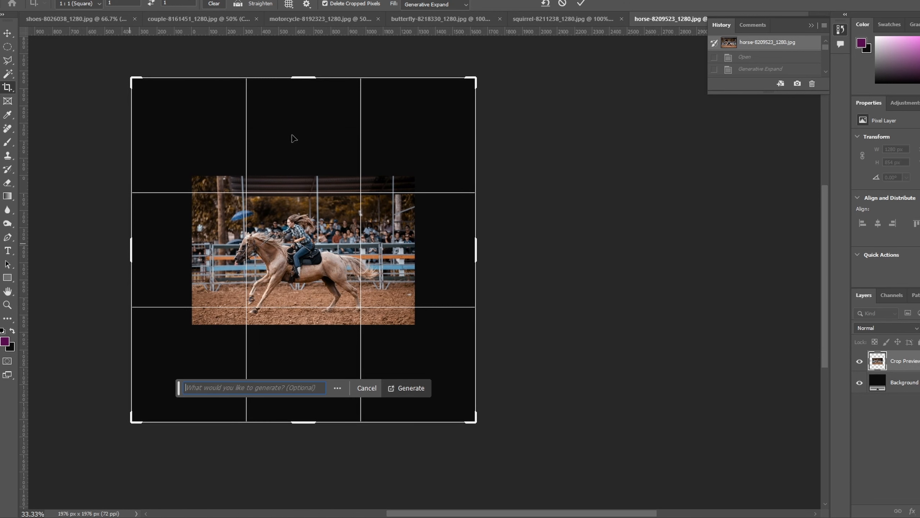
left_click_drag(475, 250, 499, 251)
left_click_drag(105, 243, 97, 244)
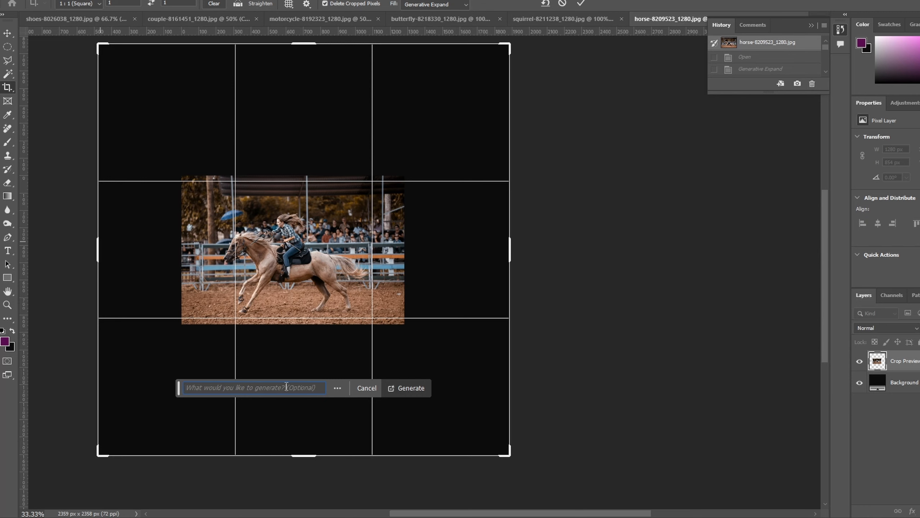
left_click(413, 388)
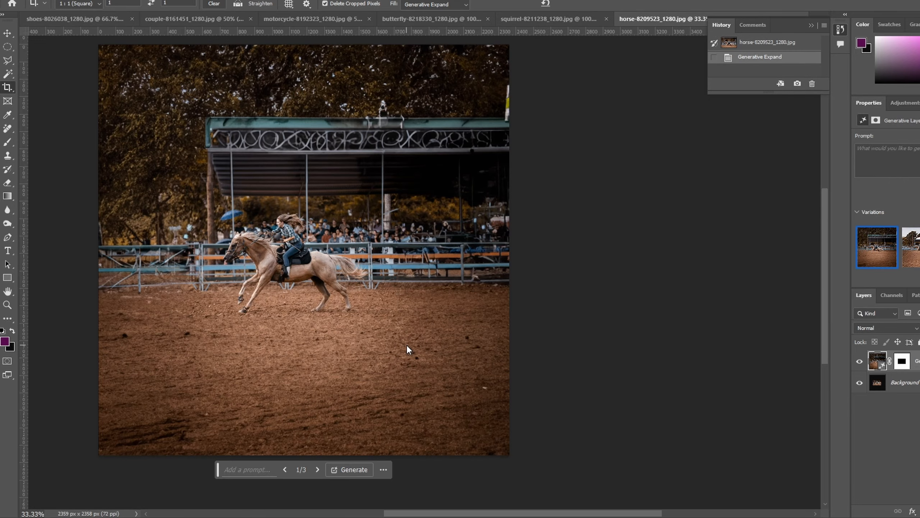
Step: Inspect the rider and the expanded surroundings up close, and compare the generated variations of the horse scene
double_click(6, 305)
left_click_drag(230, 220, 355, 259)
left_click_drag(87, 328, 386, 371)
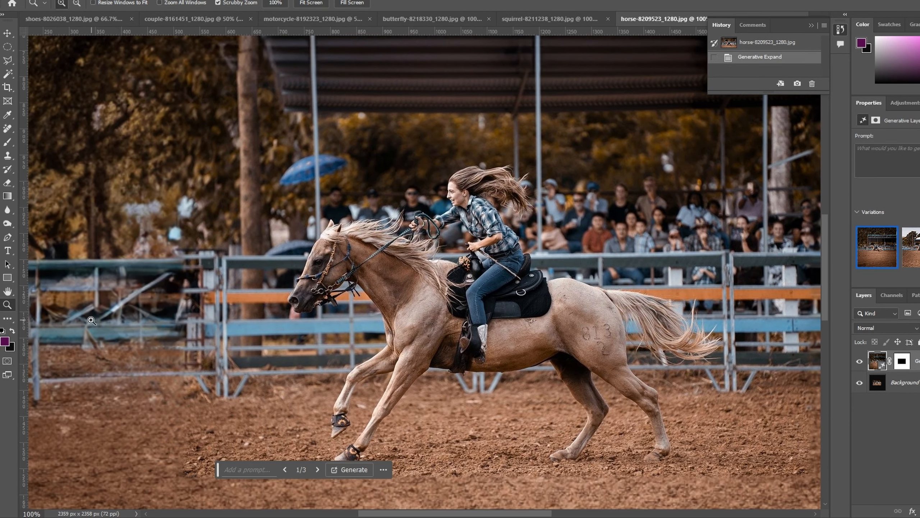
left_click(196, 275, "alt")
left_click(247, 274, "alt")
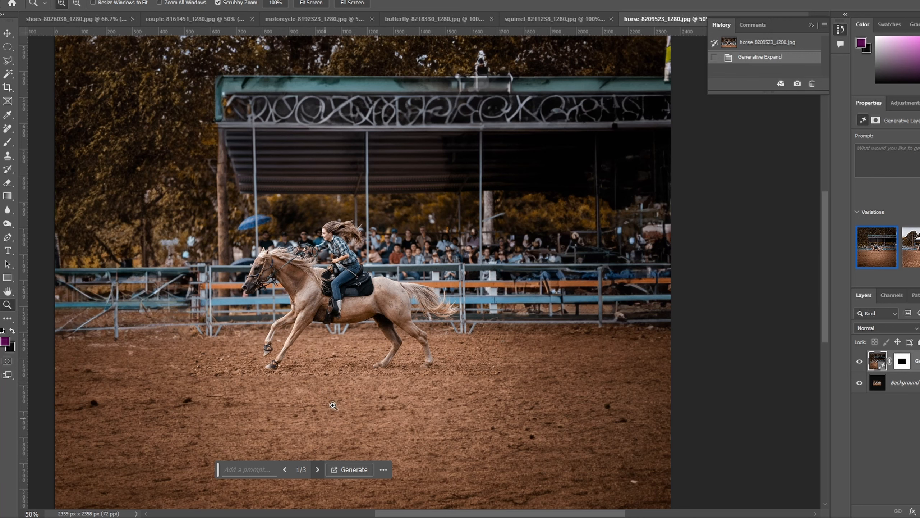
left_click(316, 469)
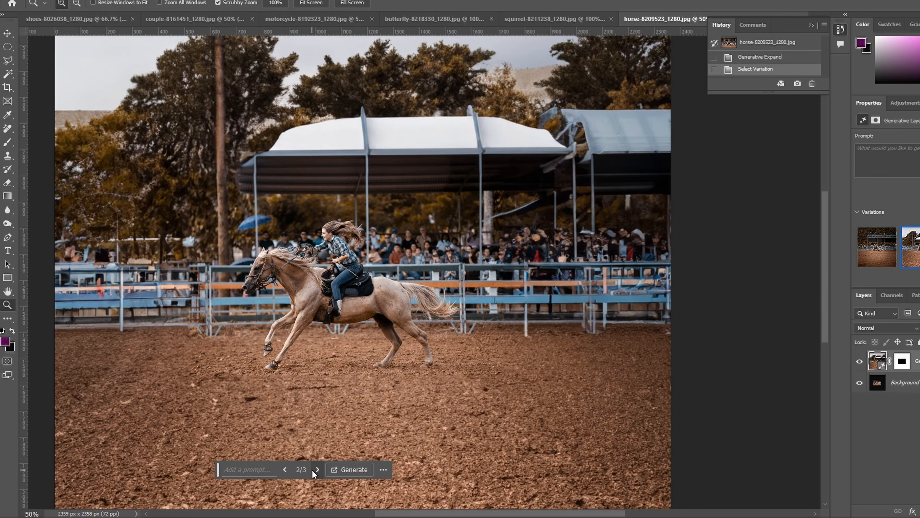
left_click(314, 470)
Step: Generate new surroundings for the horse photo with the prompt "snowy alps mountain view"
left_click(249, 469)
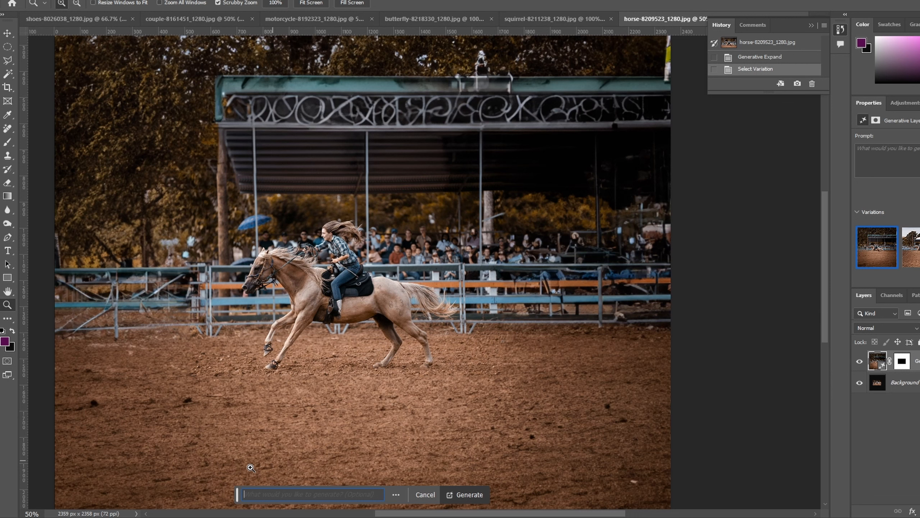
type("snowy alps mountain view")
key("Return")
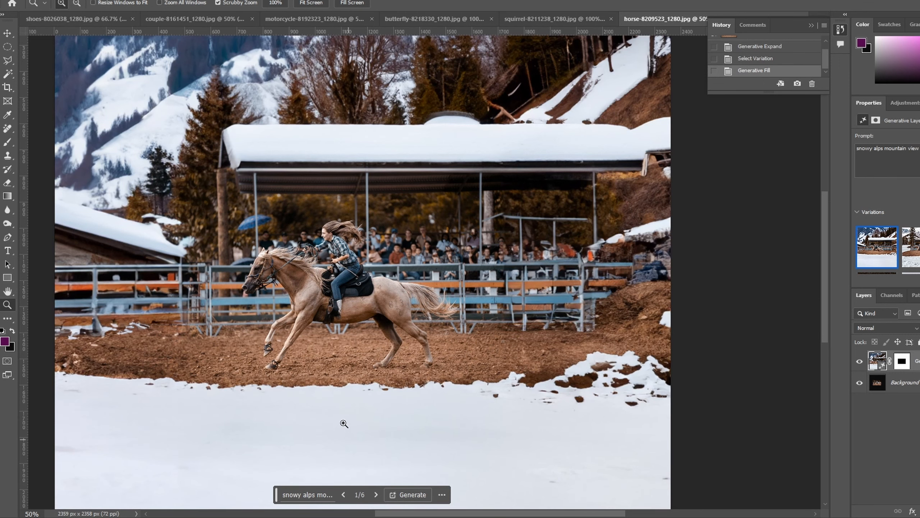
Step: View the whole horse image and compare the snowy alps variations
left_click(112, 297, "alt")
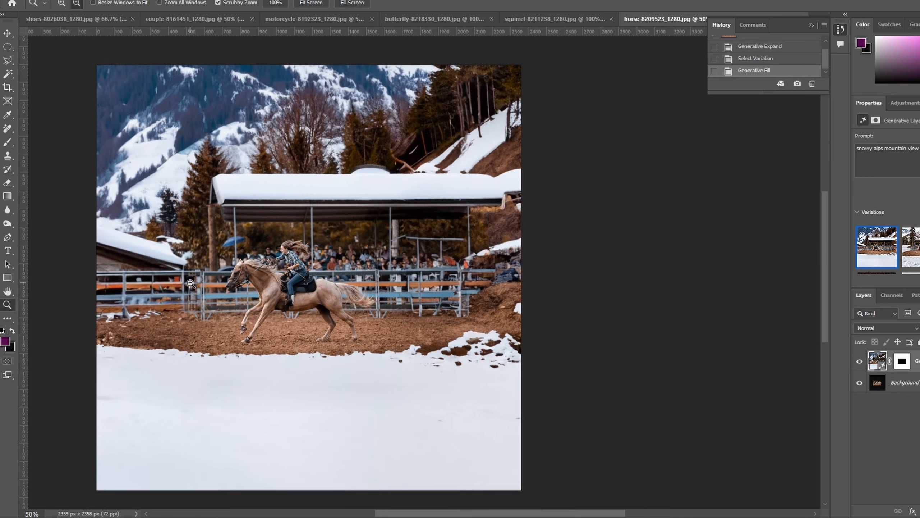
left_click(7, 292)
double_click(7, 292)
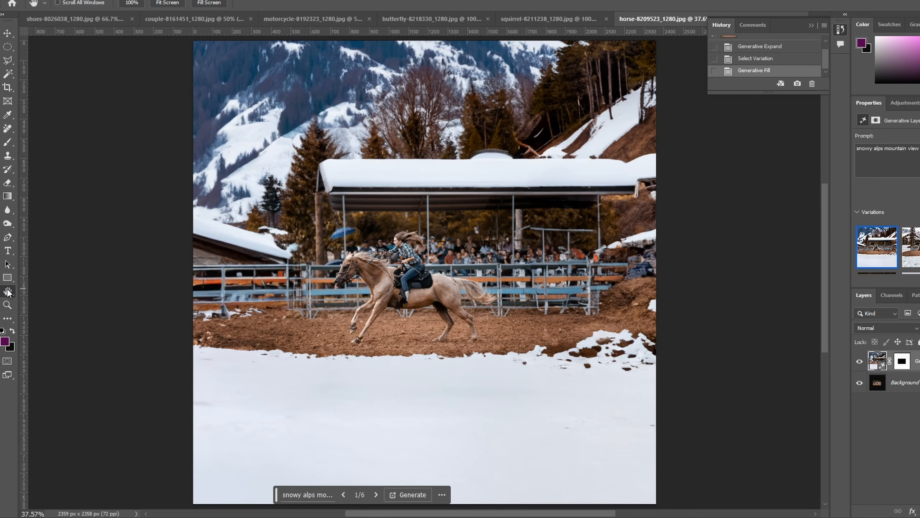
left_click(375, 494)
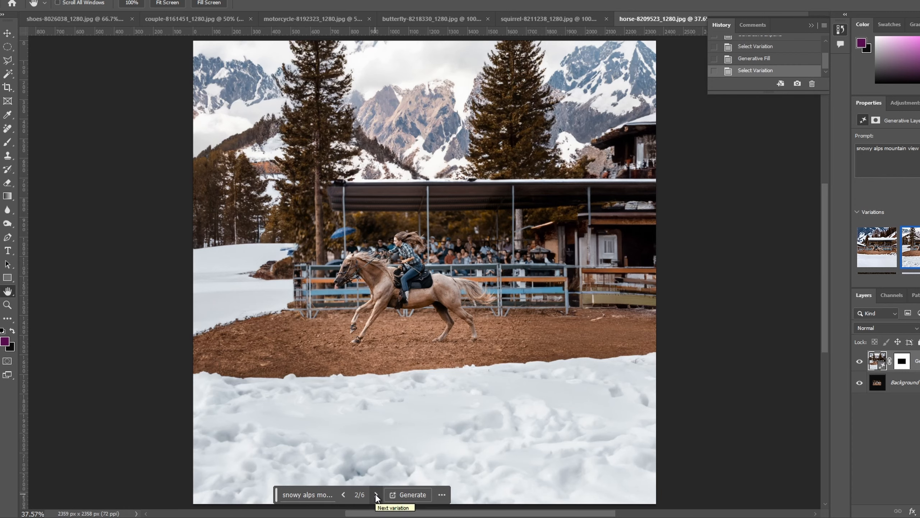
left_click(375, 494)
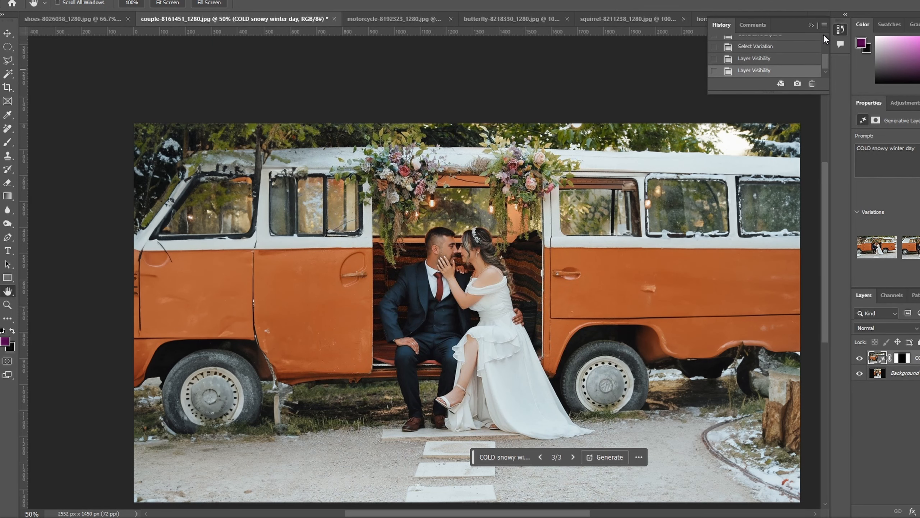
Step: Collapse the history list and compare the couple photo with and without its "COLD snowy winter day" generative layer
left_click(812, 25)
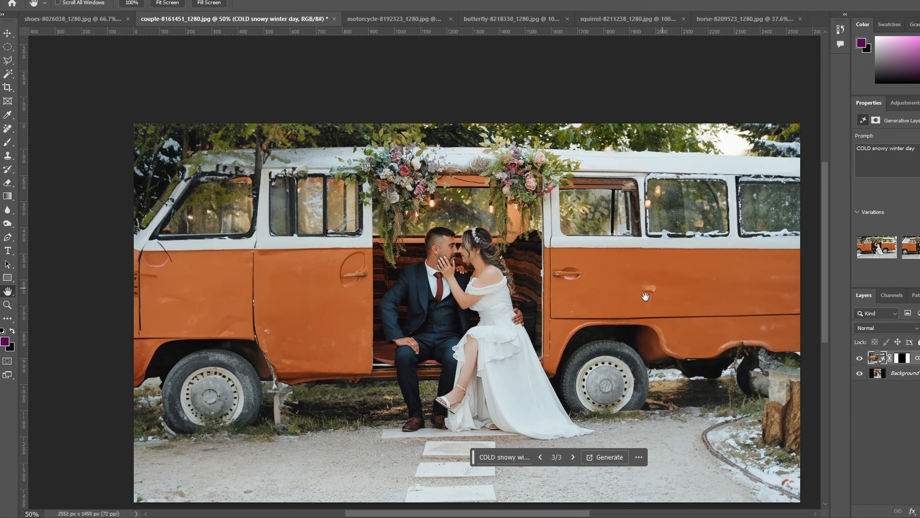
left_click(860, 358)
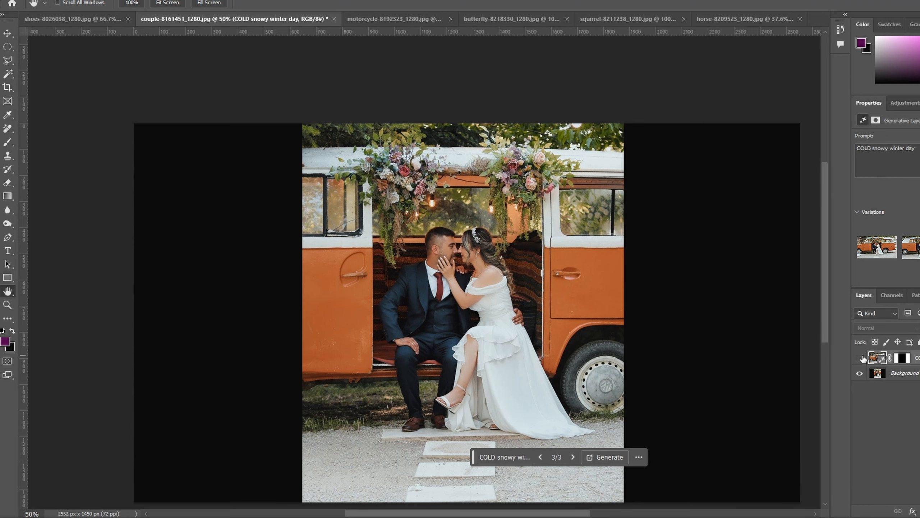
left_click(861, 358)
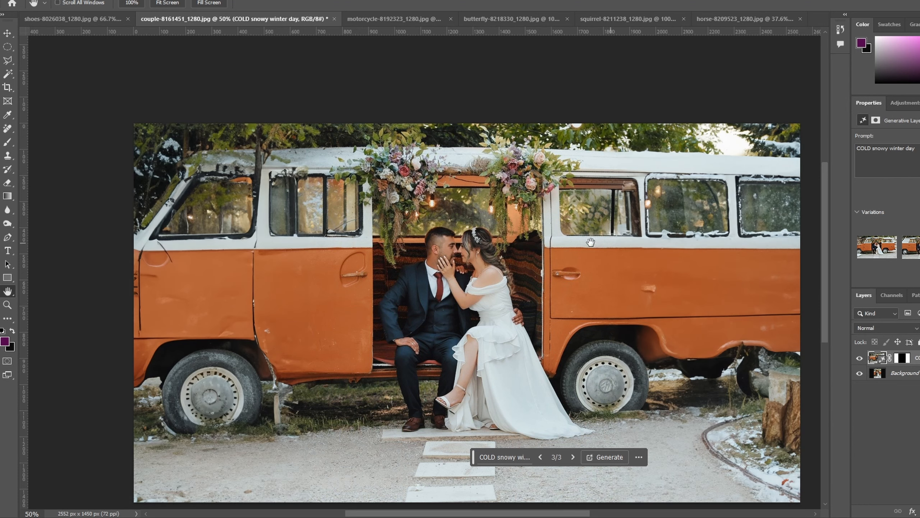
left_click(861, 358)
left_click(860, 358)
Step: Examine the couple and the van's generated extensions at 100%, finishing with the whole image fitted in view
double_click(7, 305)
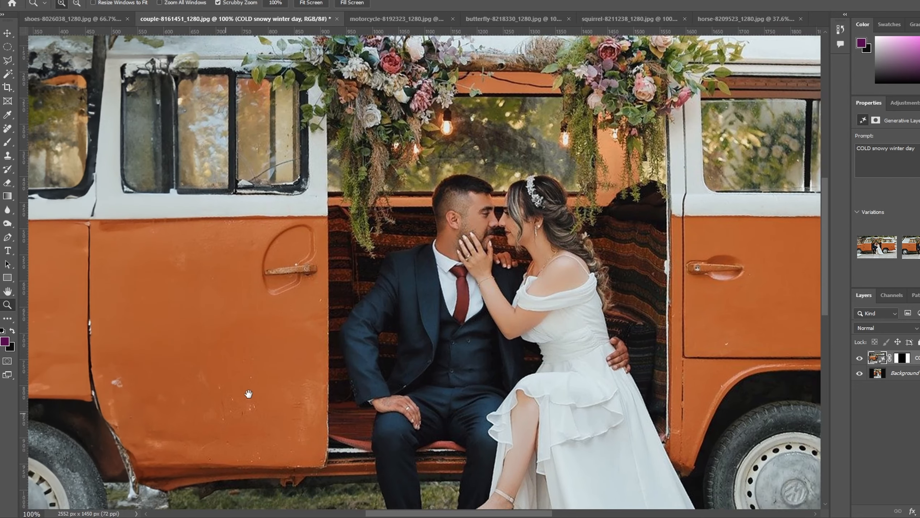
left_click_drag(248, 393, 174, 461)
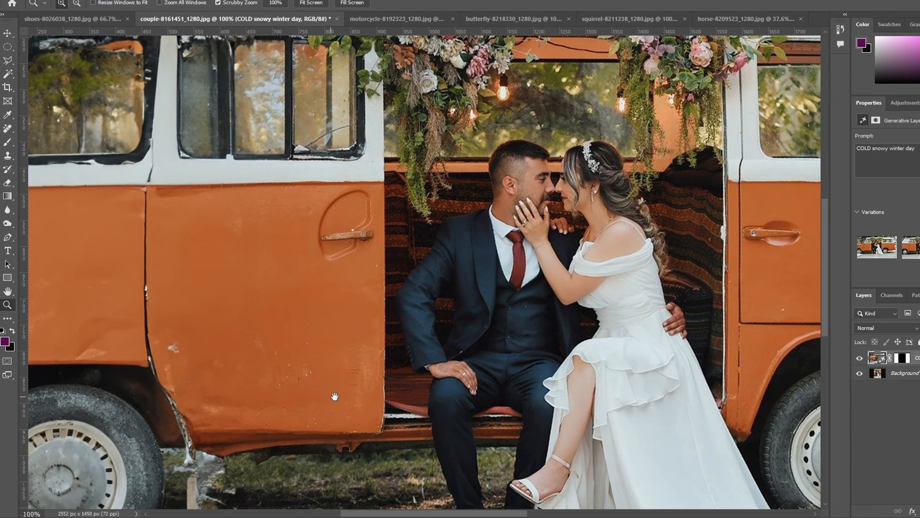
left_click_drag(335, 397, 427, 283)
left_click_drag(270, 376, 372, 343)
left_click_drag(547, 348, 374, 354)
left_click_drag(463, 349, 497, 343)
double_click(7, 291)
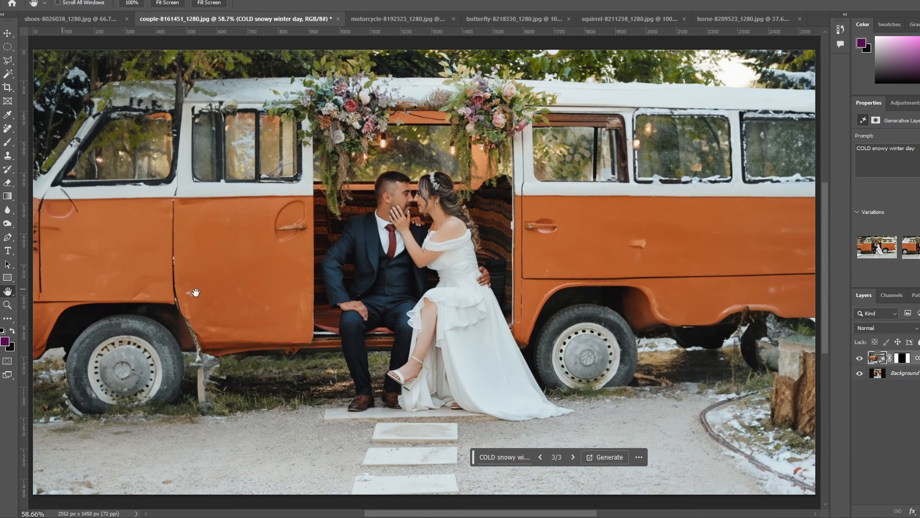
Step: Compare the generated "COLD snowy winter day" variations of the couple photo
left_click(571, 457)
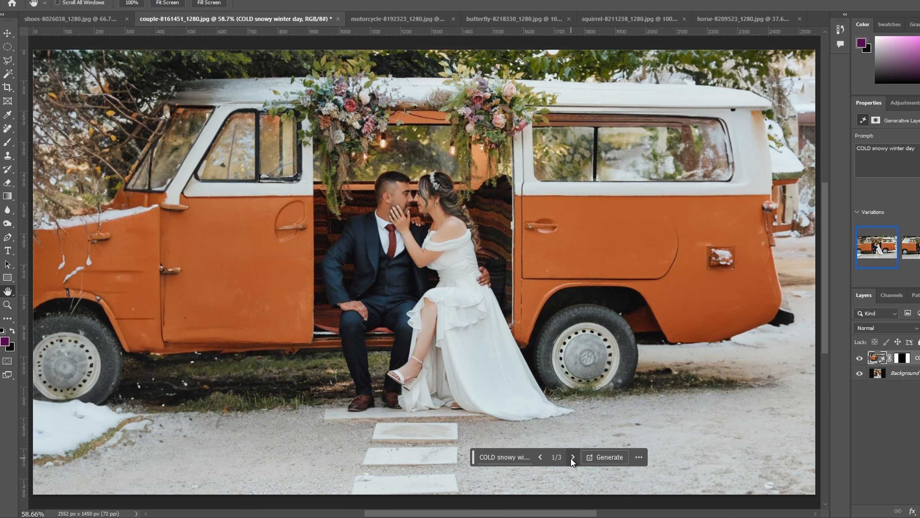
left_click(572, 457)
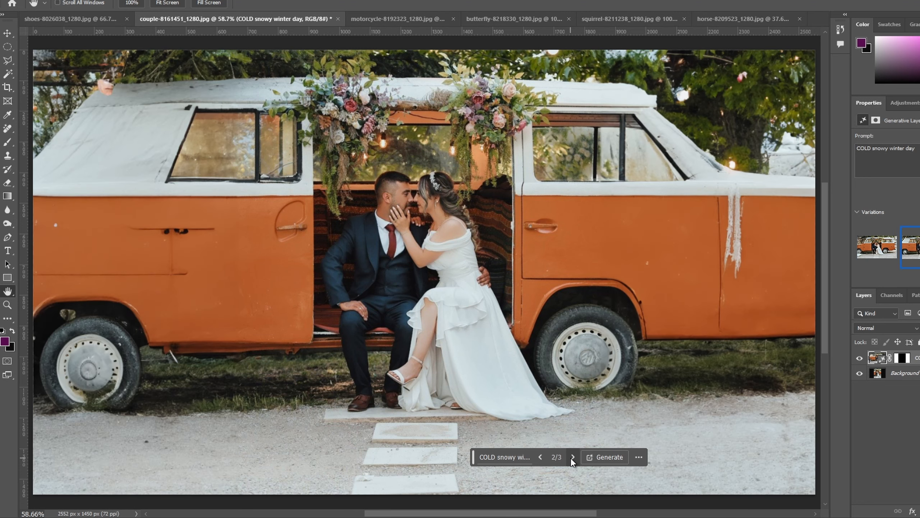
left_click(541, 457)
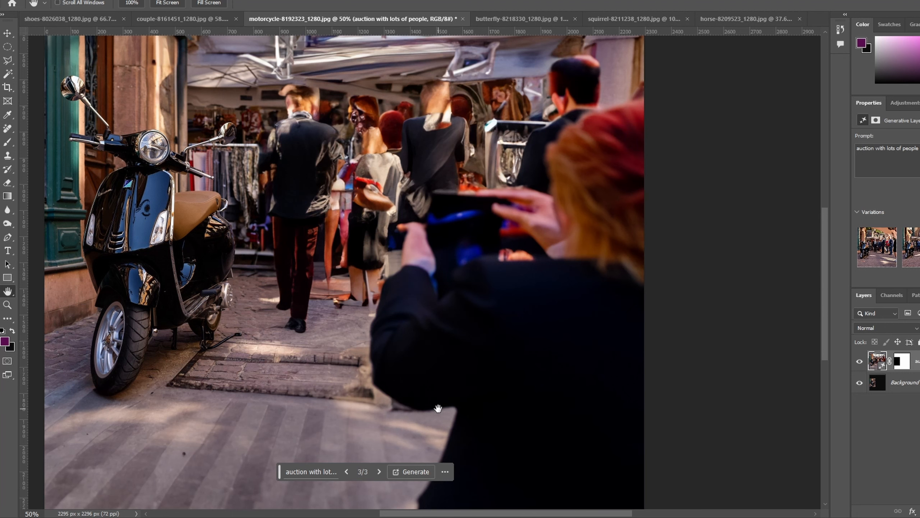
Step: Compare the motorcycle photo with and without its generative layer, and review its "auction with lots of people" variations
left_click(861, 362)
left_click(860, 362)
left_click(346, 472)
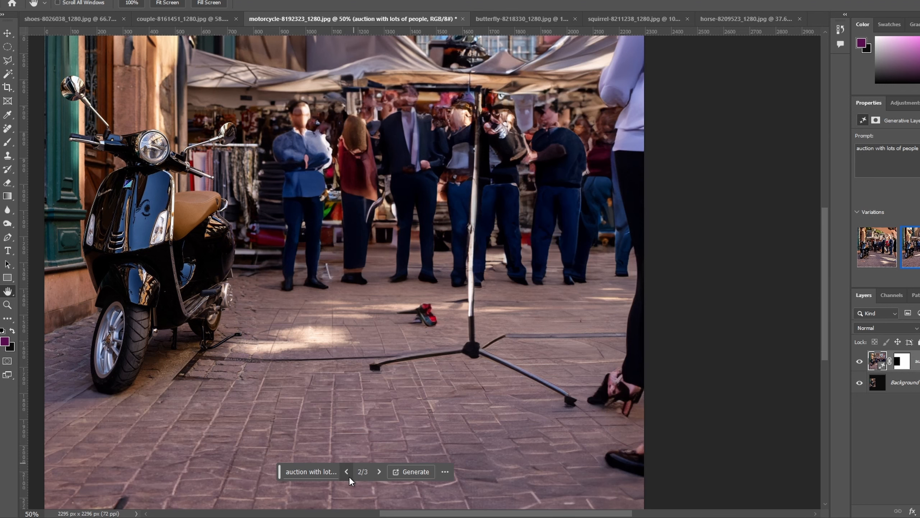
left_click(349, 476)
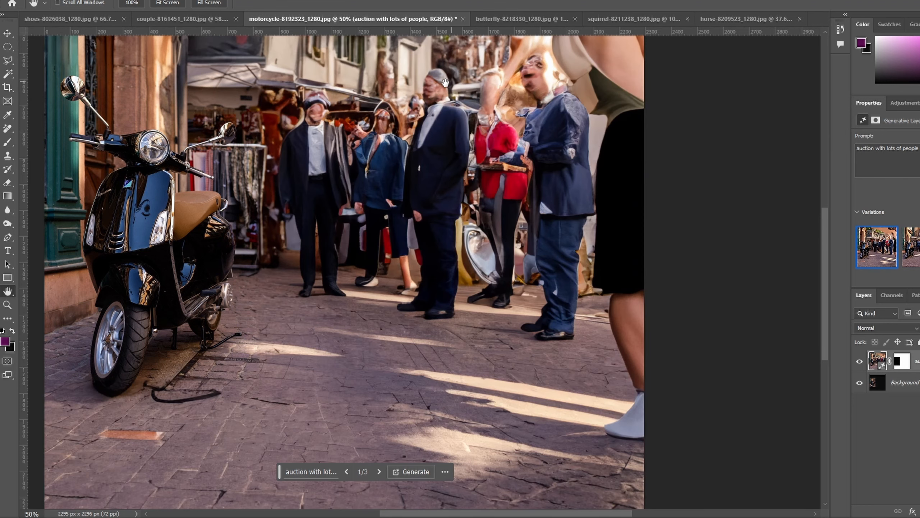
Step: Generate more variations of the motorcycle scene from the prompt "auction with lots of people" and browse them
left_click(396, 471)
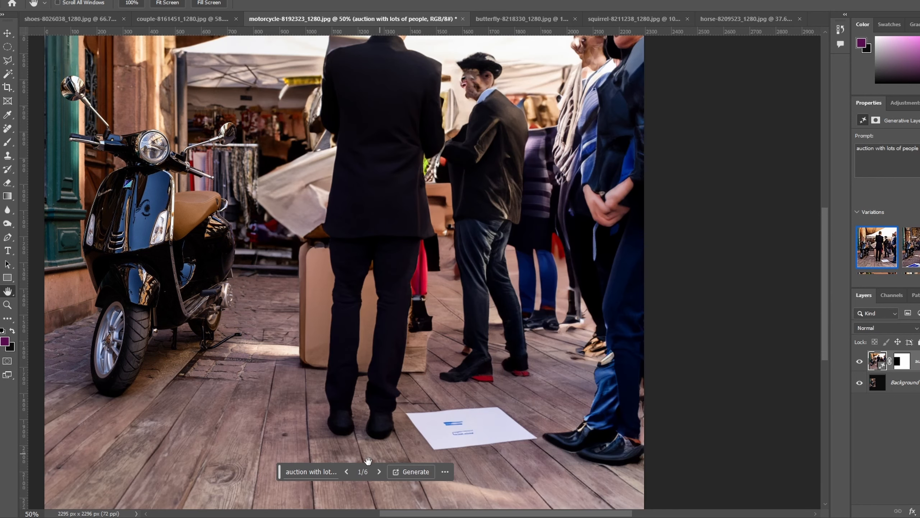
left_click(378, 471)
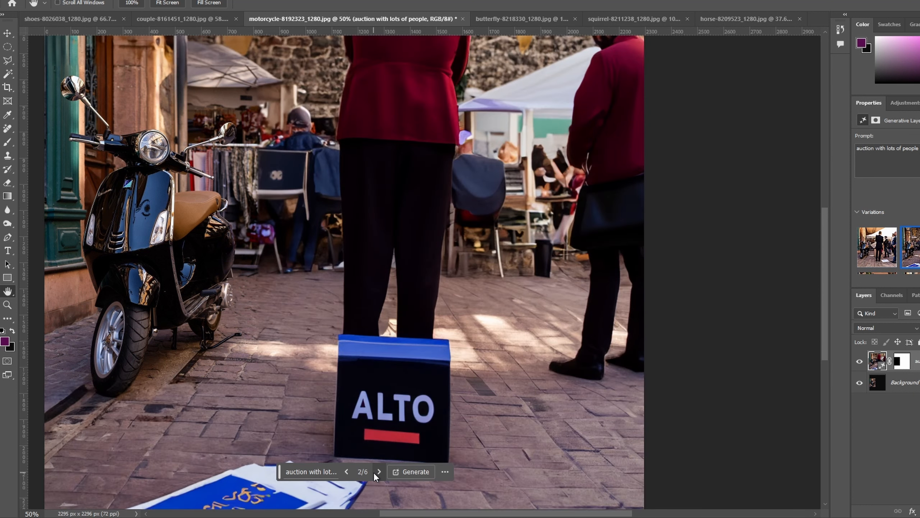
left_click(375, 472)
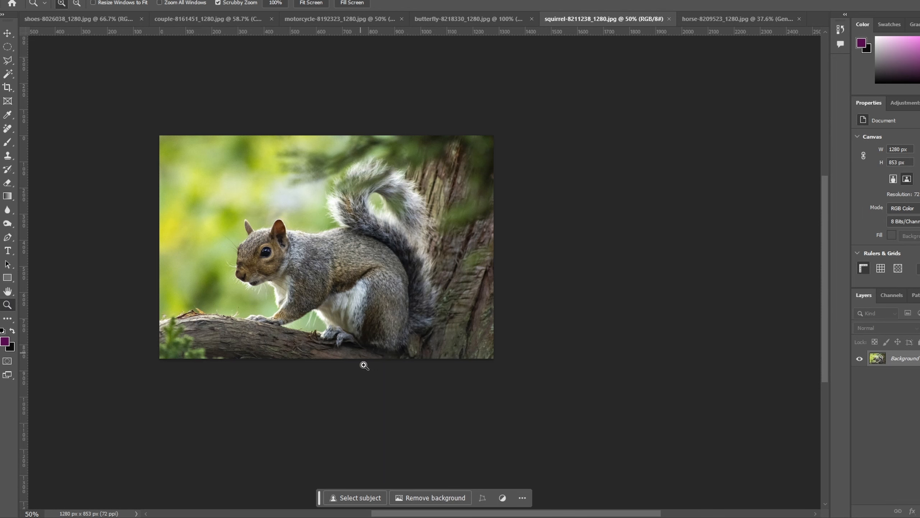
left_click_drag(247, 390, 243, 387)
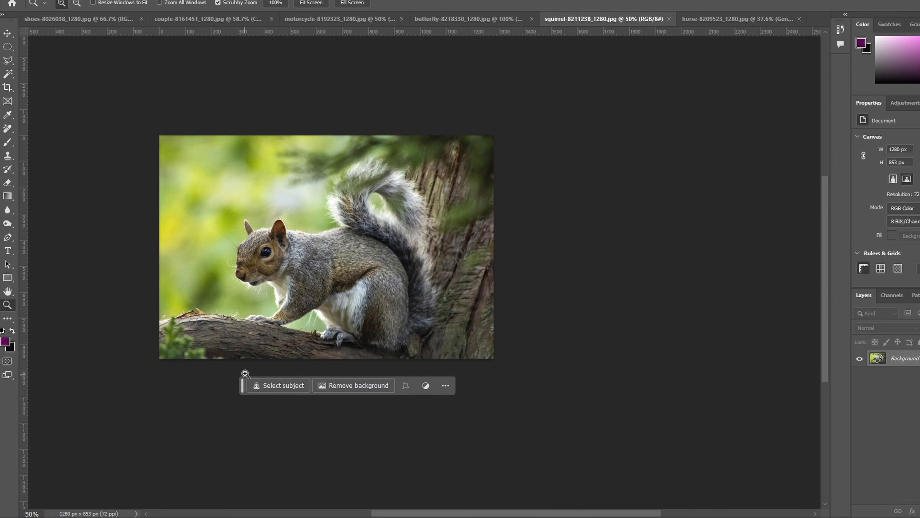
left_click(7, 86)
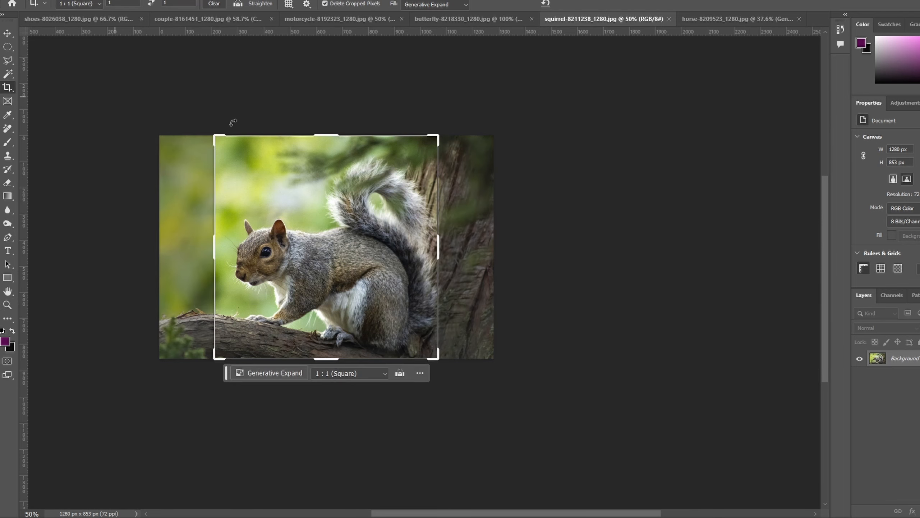
left_click_drag(437, 248, 556, 247)
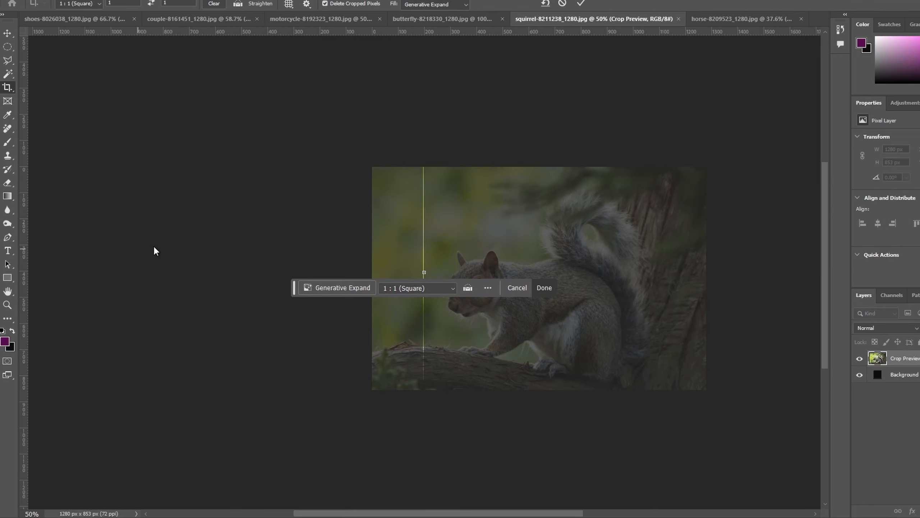
key("Escape")
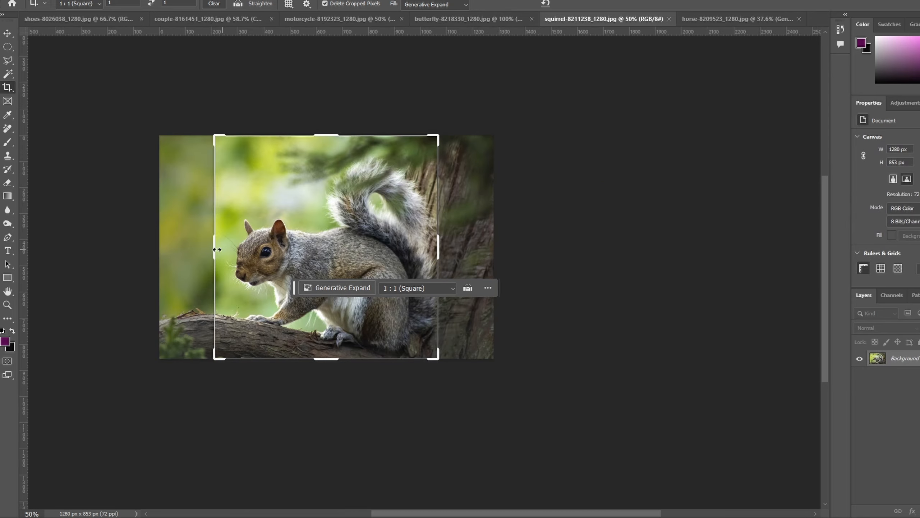
left_click_drag(214, 249, 72, 243)
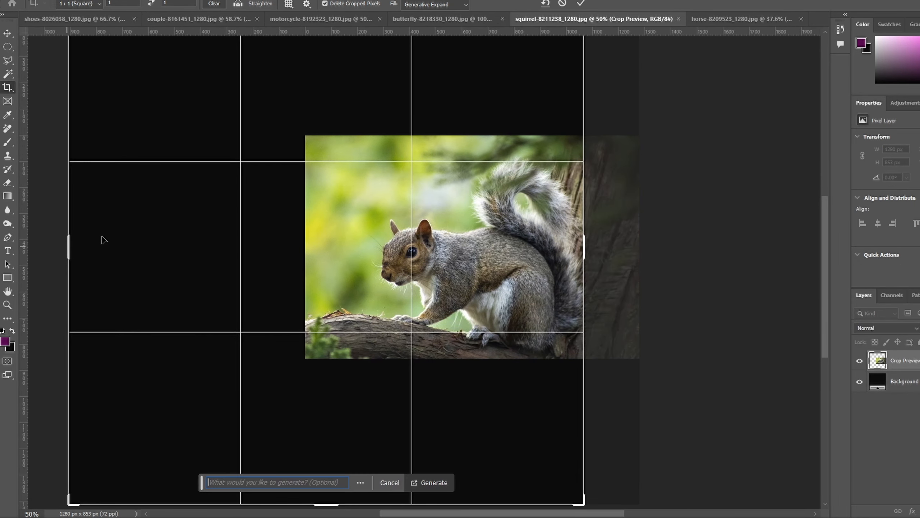
key("Return")
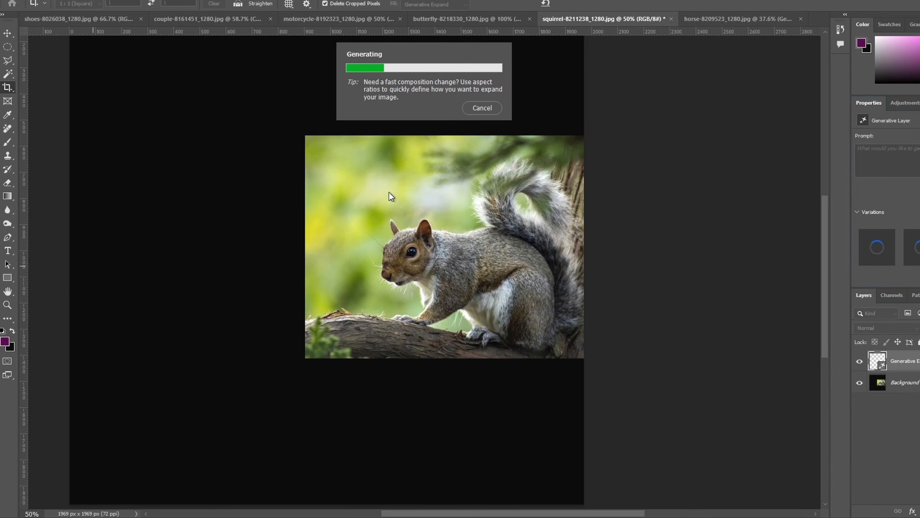
left_click(487, 111)
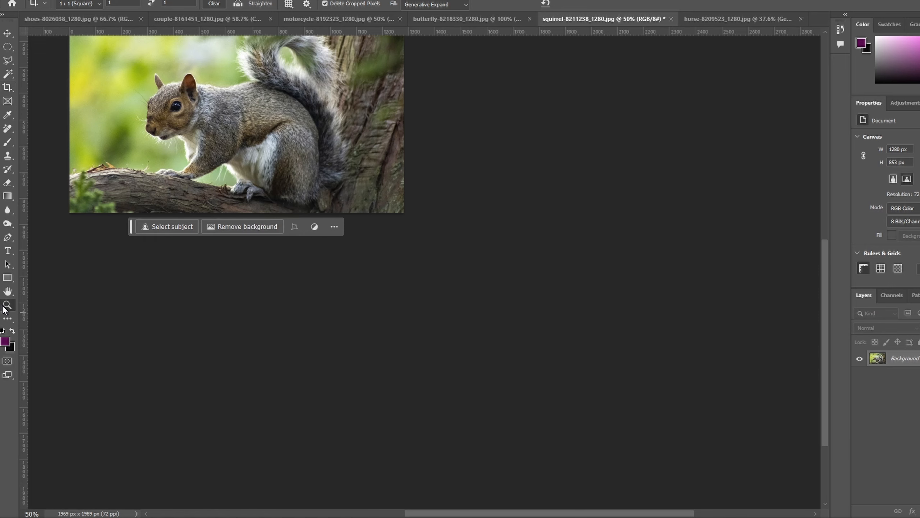
Step: Extend the crop frame to a 1:1 square of about 3810 px around the squirrel photo, adding most of the empty canvas in front of the squirrel
key("z")
left_click(129, 238, "alt")
left_click(176, 160, "alt")
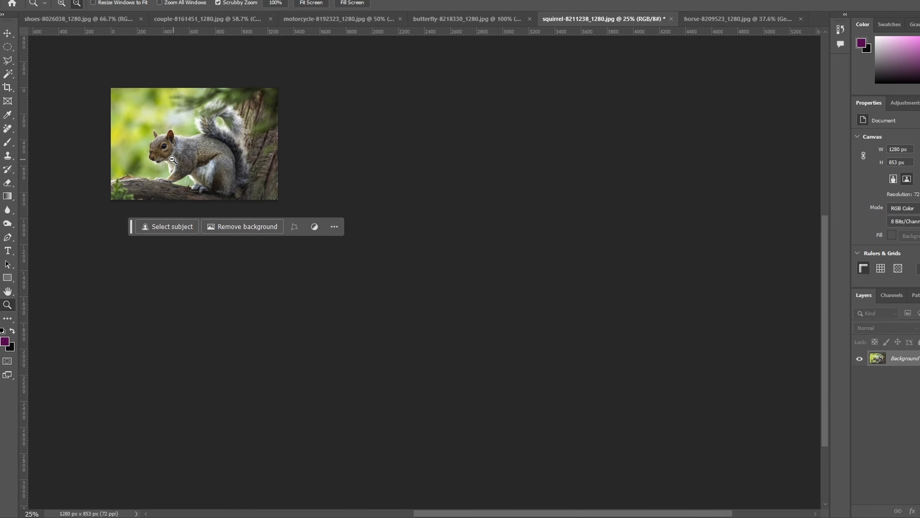
left_click_drag(196, 148, 413, 285)
left_click(410, 275, "alt")
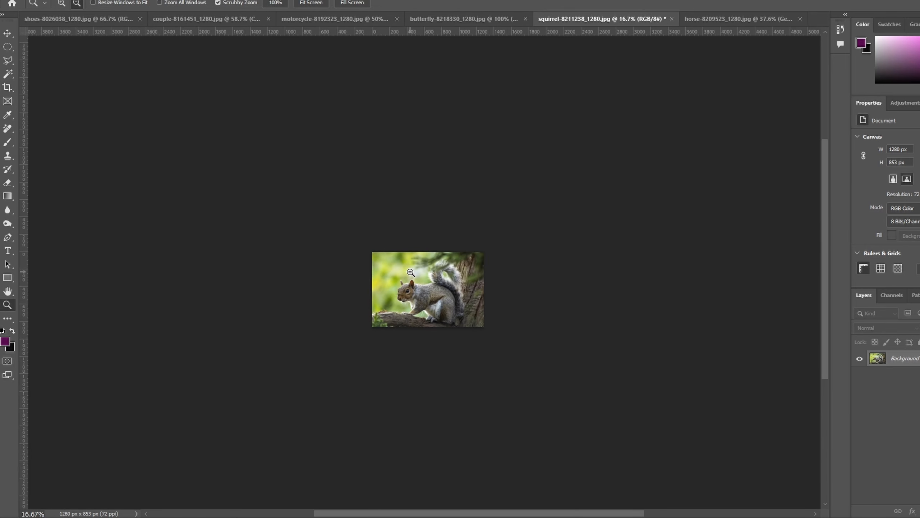
left_click(409, 273, "alt")
key("c")
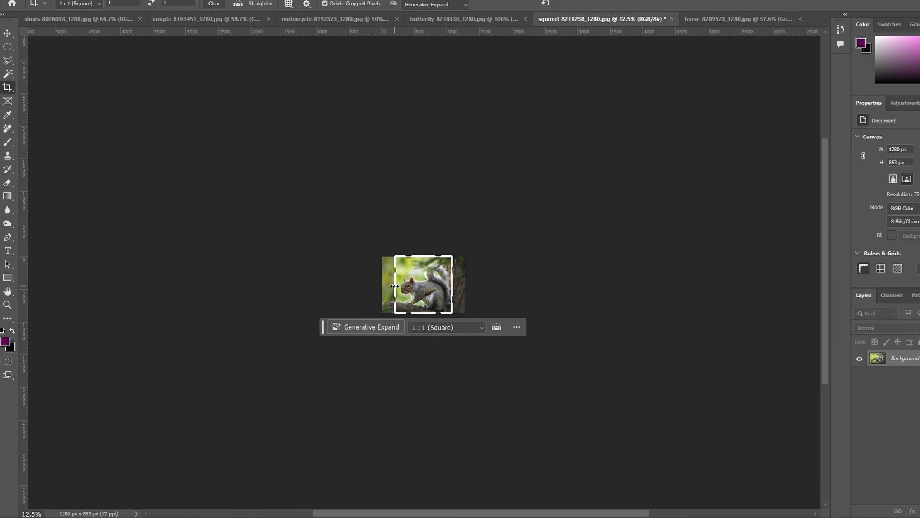
left_click_drag(397, 286, 300, 288)
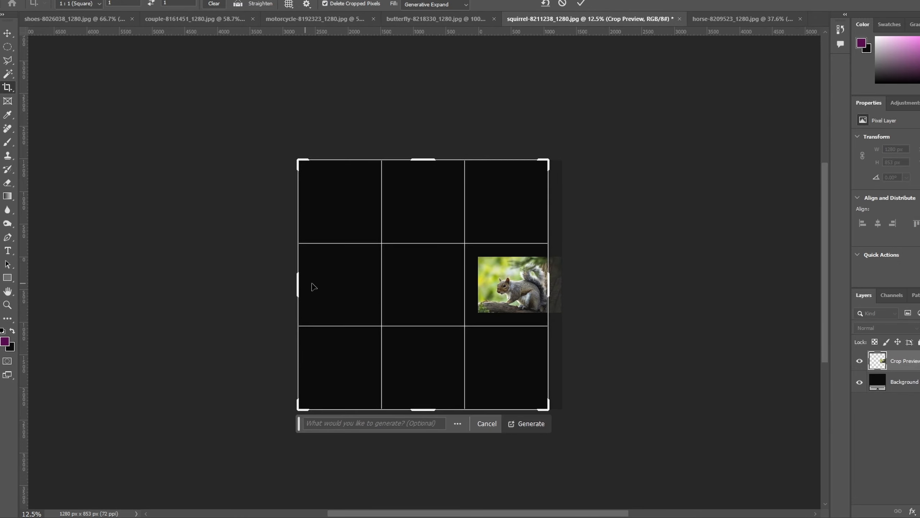
Step: Enter "creepy forest with ghostly creatures" as the Generative Expand prompt for the squirrel photo
left_click(362, 422)
type("creepy")
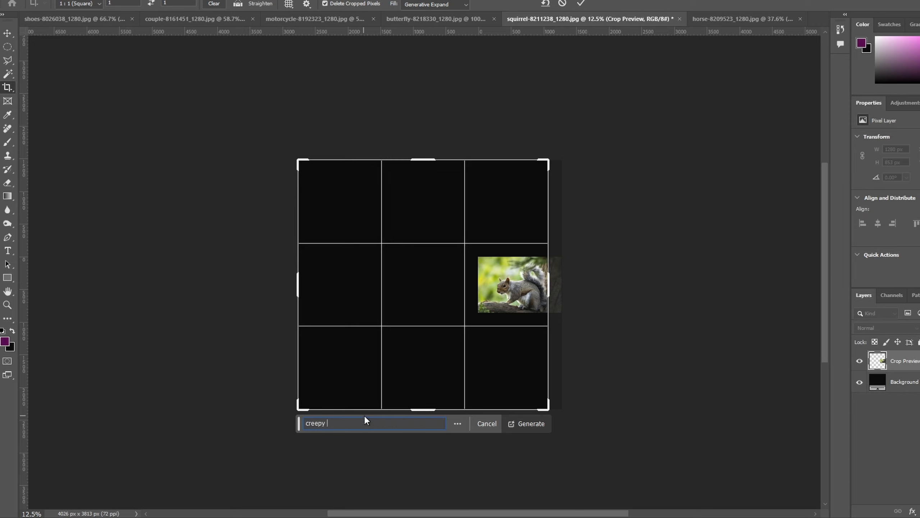
type(" forest with ghostly creatures")
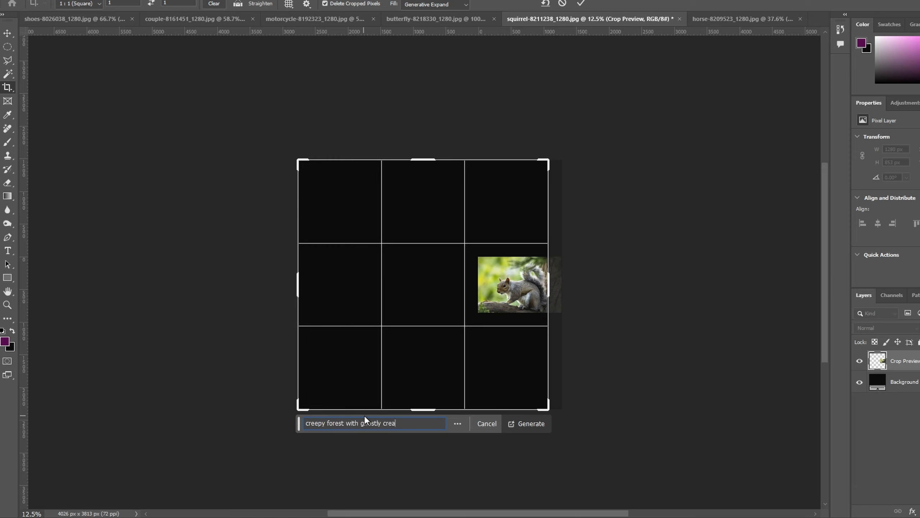